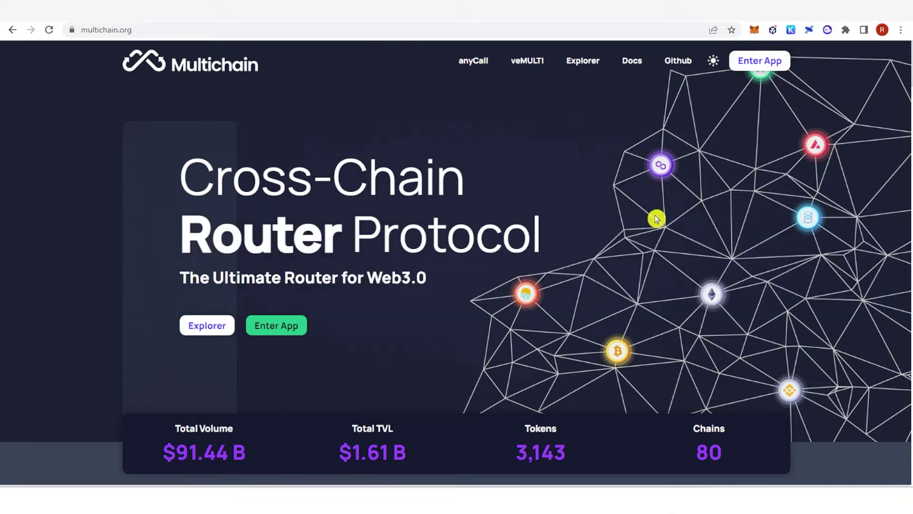
Open MetaMask's Add a network page, showing popular networks like Arbitrum One and Optimism
click(755, 29)
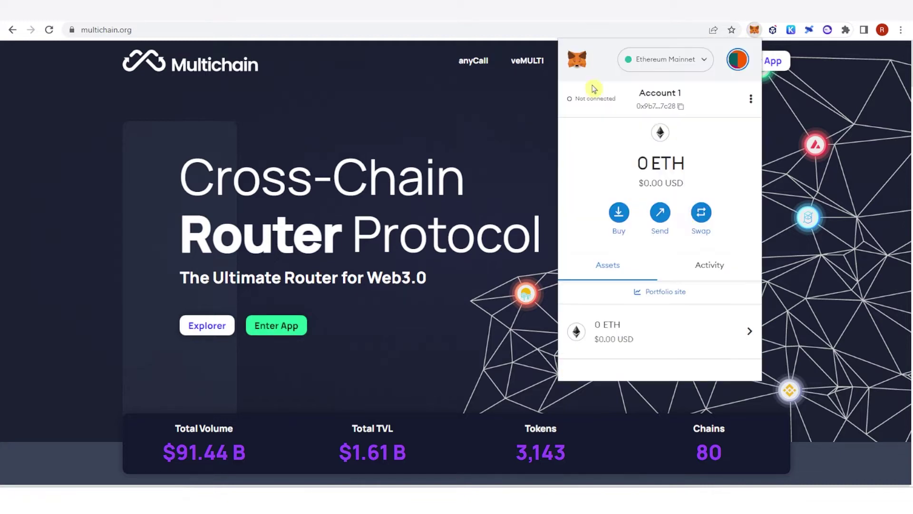
scroll(695, 214, down, 3)
scroll(691, 194, up, 3)
click(675, 59)
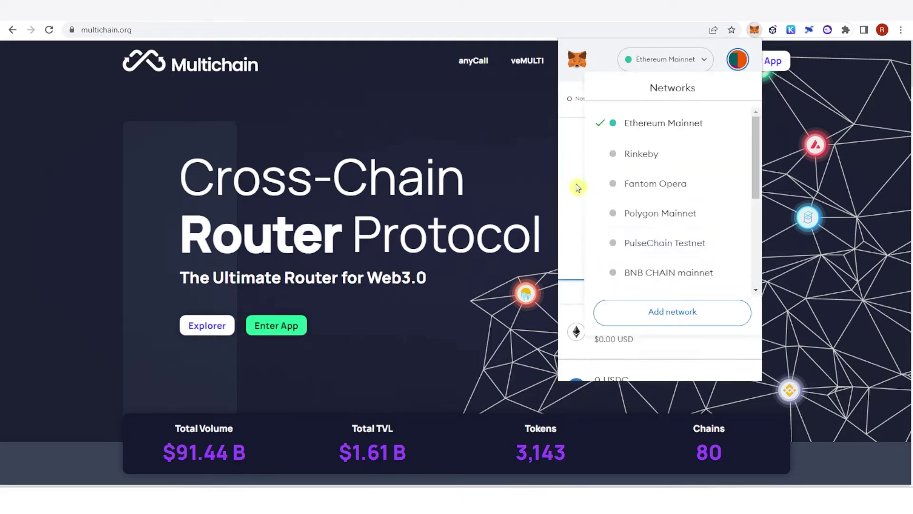
scroll(665, 239, down, 4)
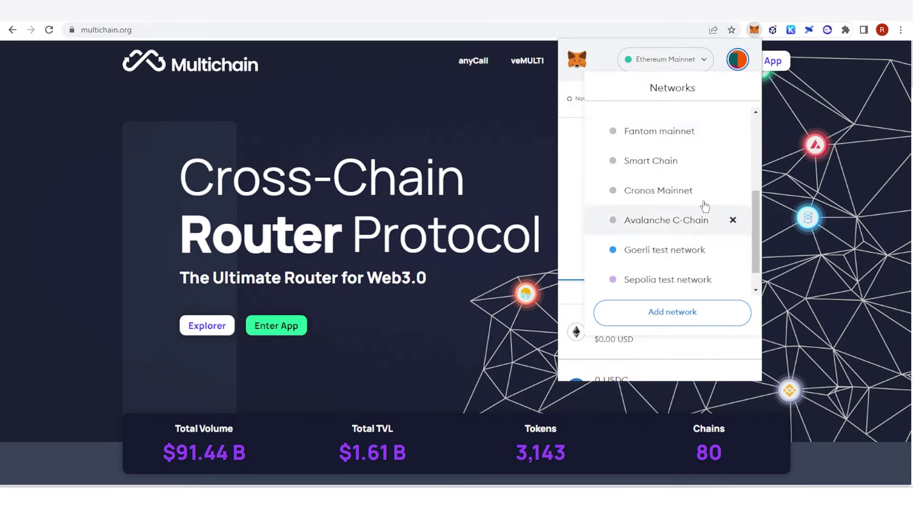
click(666, 320)
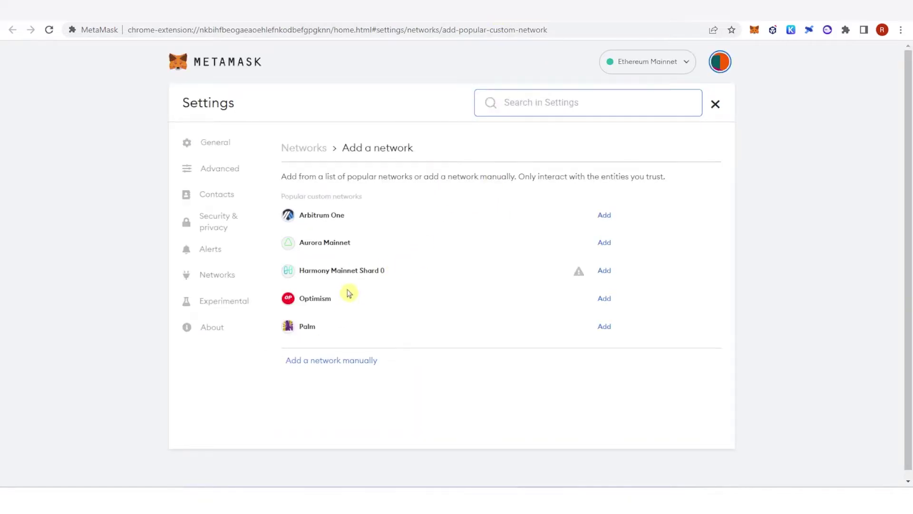
Look over MetaMask's empty manual network form and network list without adding anything
click(340, 362)
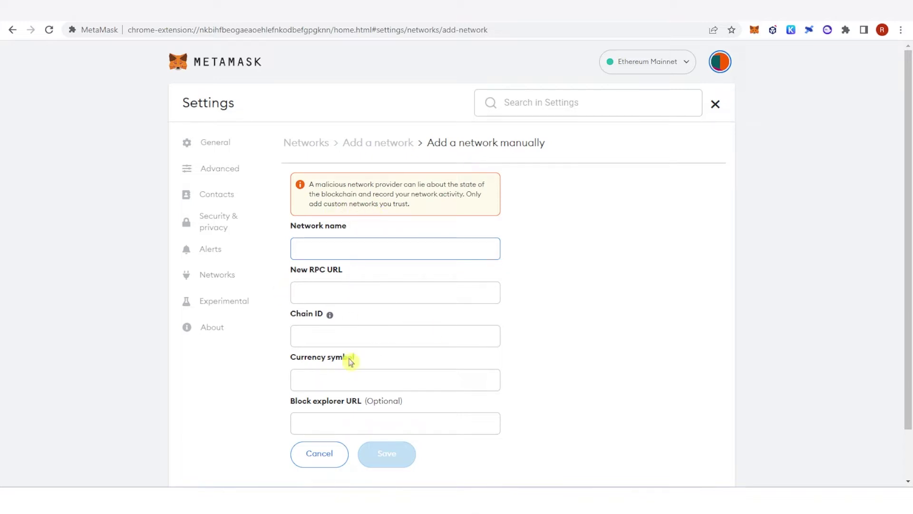
scroll(378, 350, down, 2)
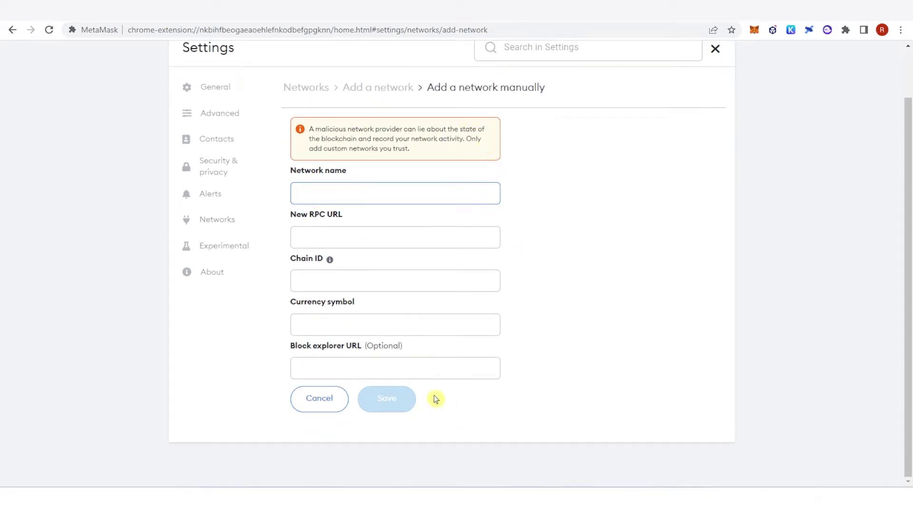
click(387, 406)
scroll(628, 288, up, 2)
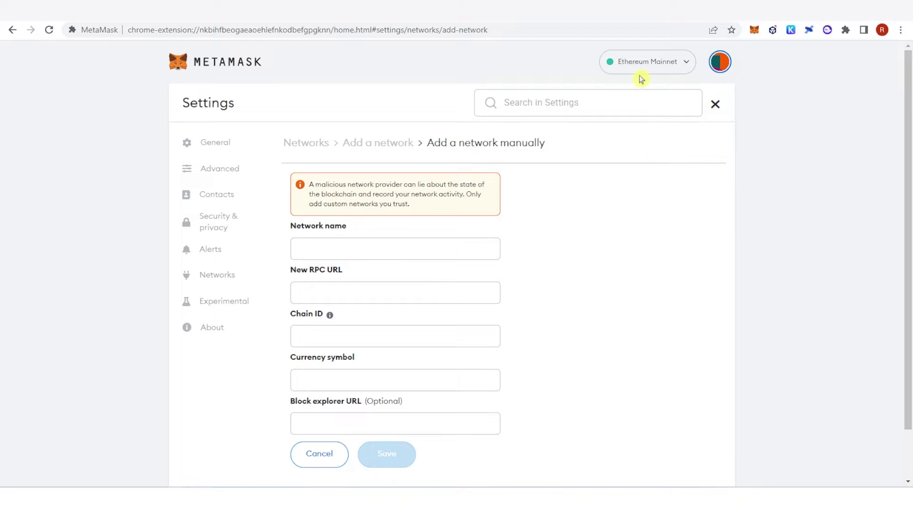
click(642, 69)
scroll(652, 180, down, 1)
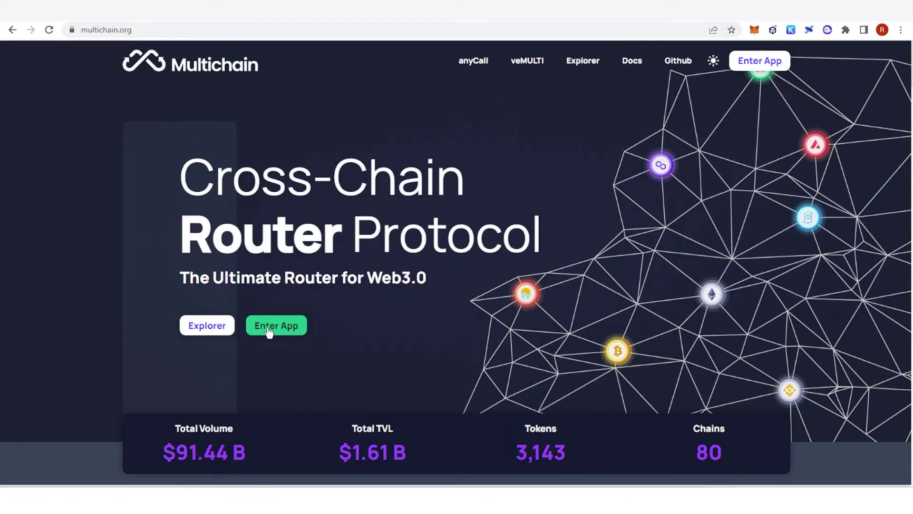
Enter the Multichain app and check its network list, keeping Ethereum mainnet connected
click(276, 326)
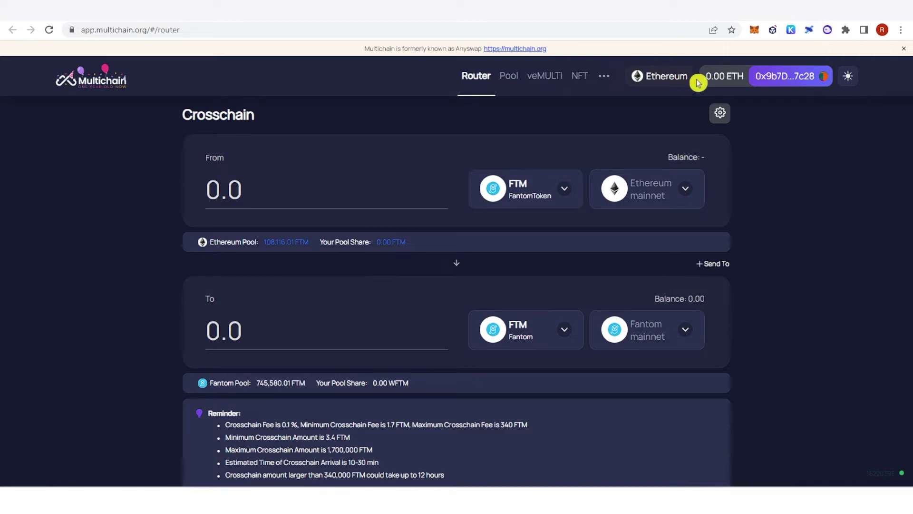
click(665, 80)
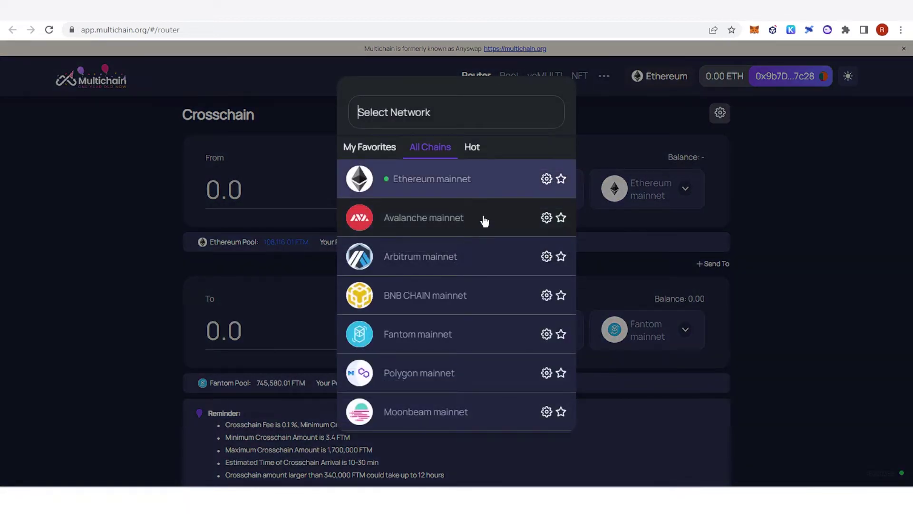
click(622, 123)
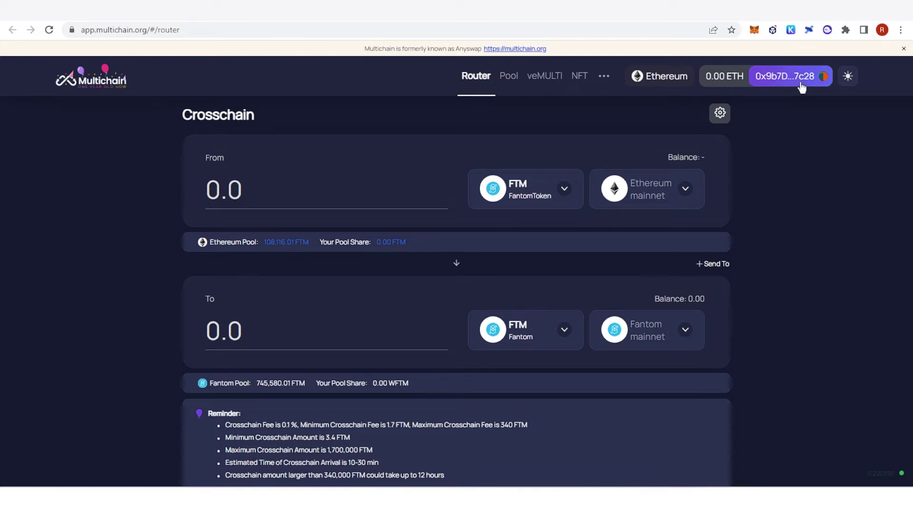
click(776, 157)
click(786, 77)
scroll(444, 148, down, 4)
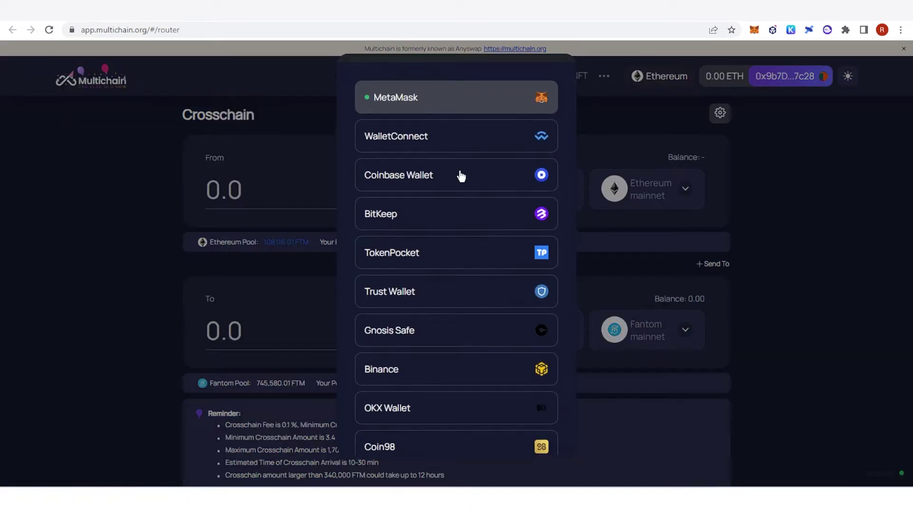
scroll(474, 236, up, 4)
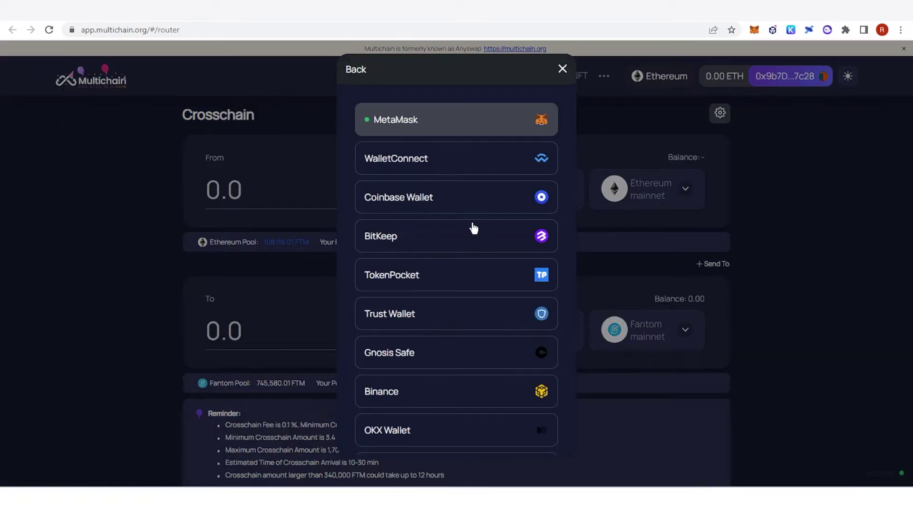
scroll(537, 260, down, 4)
scroll(522, 259, up, 4)
click(566, 90)
click(562, 70)
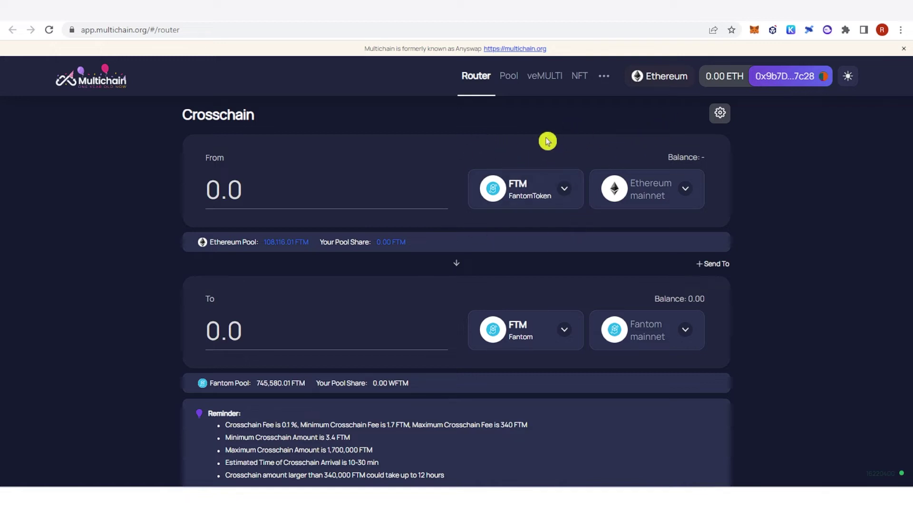
click(531, 199)
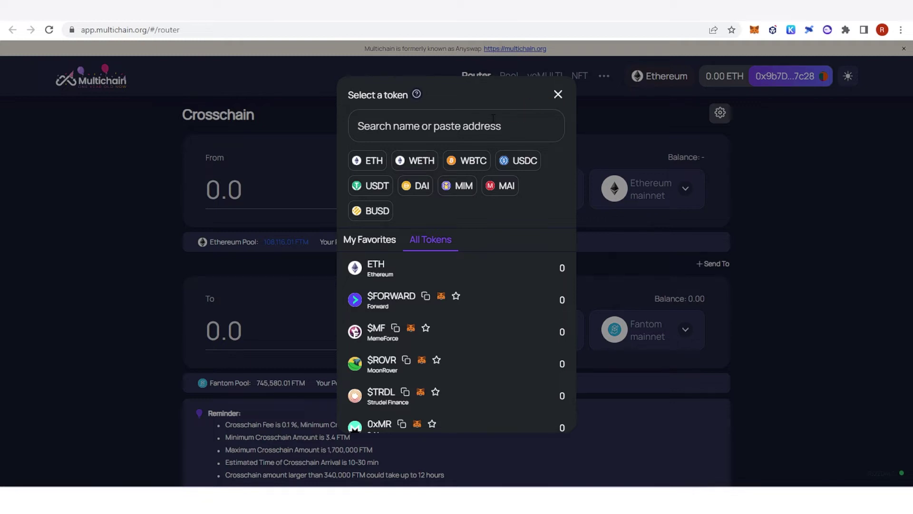
text(fant)
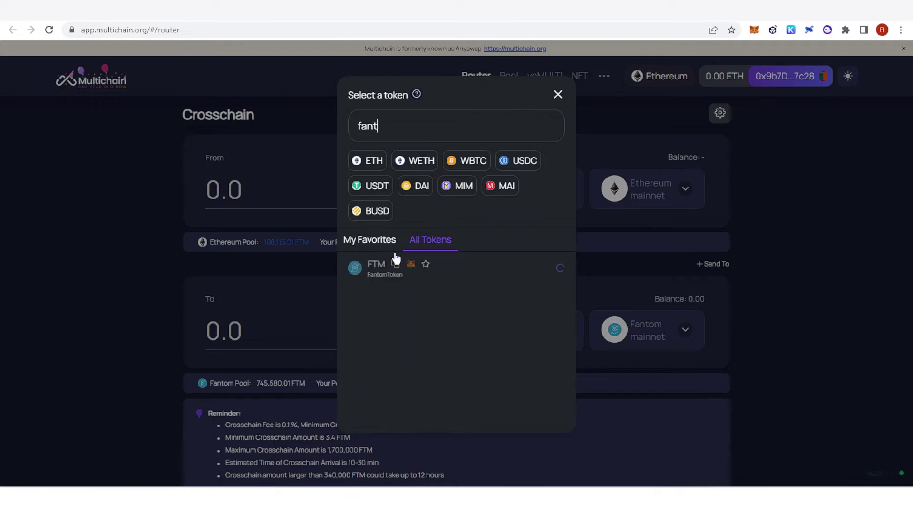
click(370, 272)
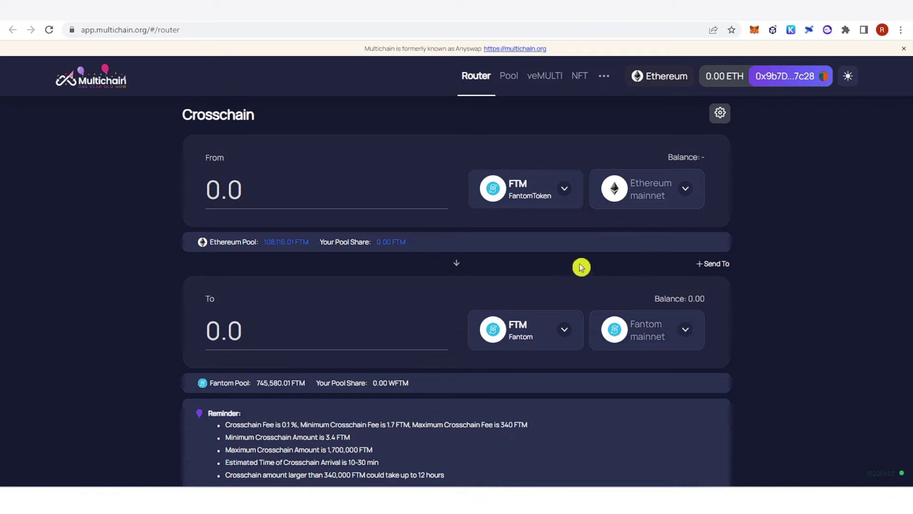
click(618, 328)
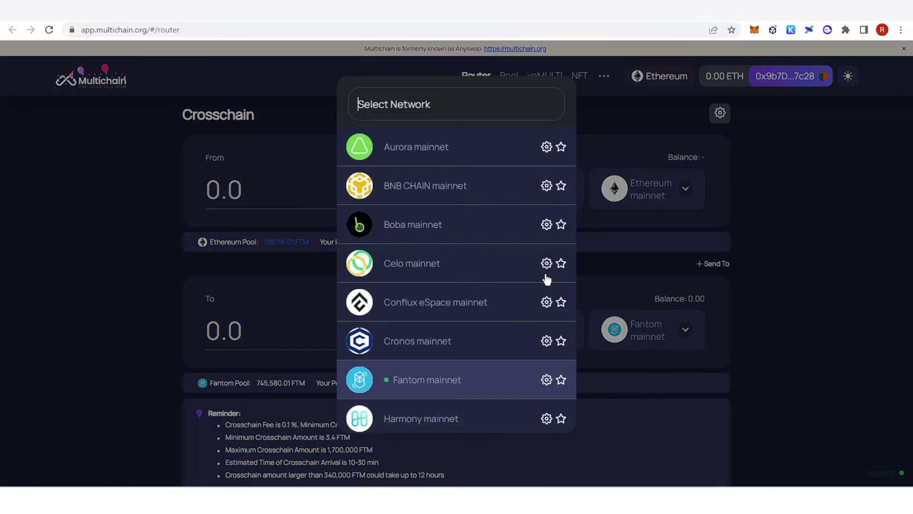
click(419, 389)
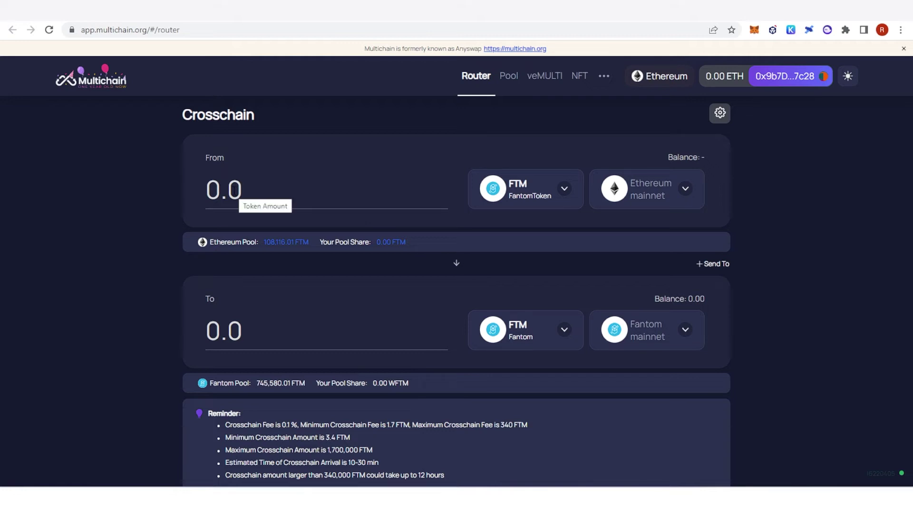
Enter 5 FTM as the amount to send, giving 3.3 FTM to receive
click(234, 190)
text(5)
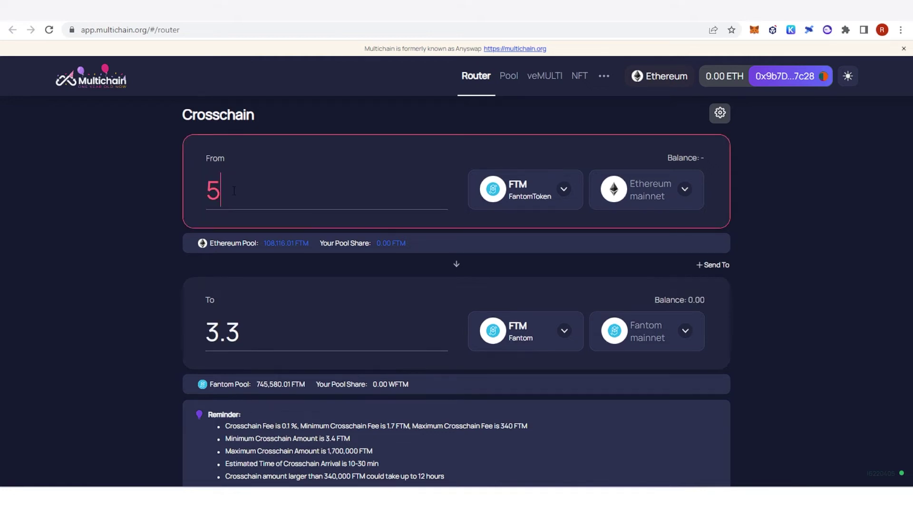
scroll(224, 247, down, 1)
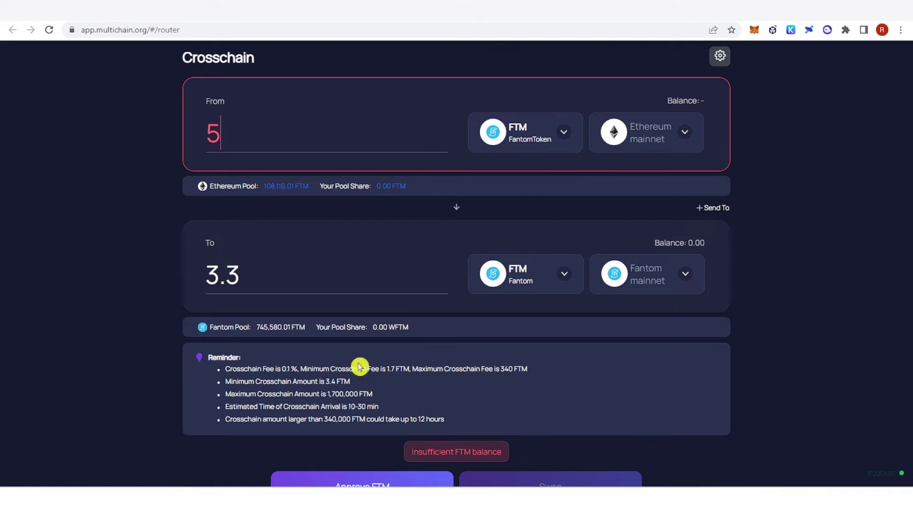
Review the reminder notes on minimum and 1,700,000 FTM maximum bridge amounts
drag(358, 383, 335, 381)
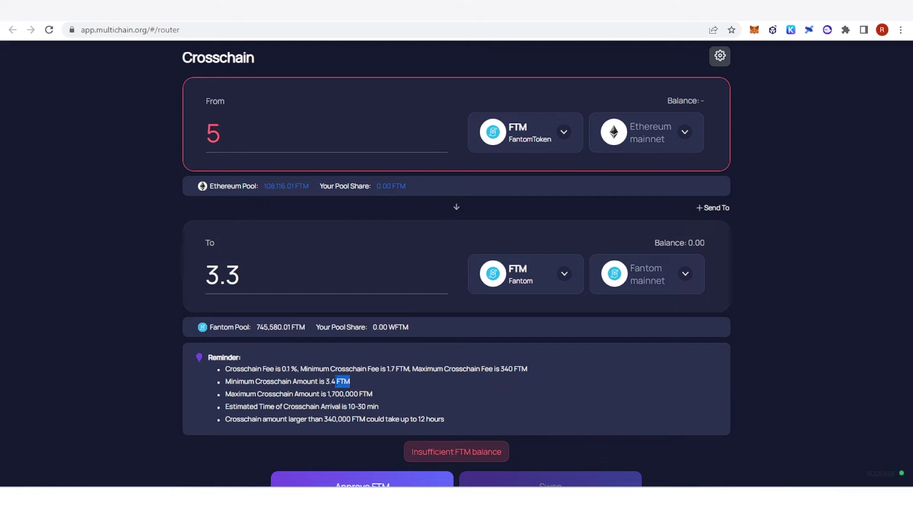
click(355, 386)
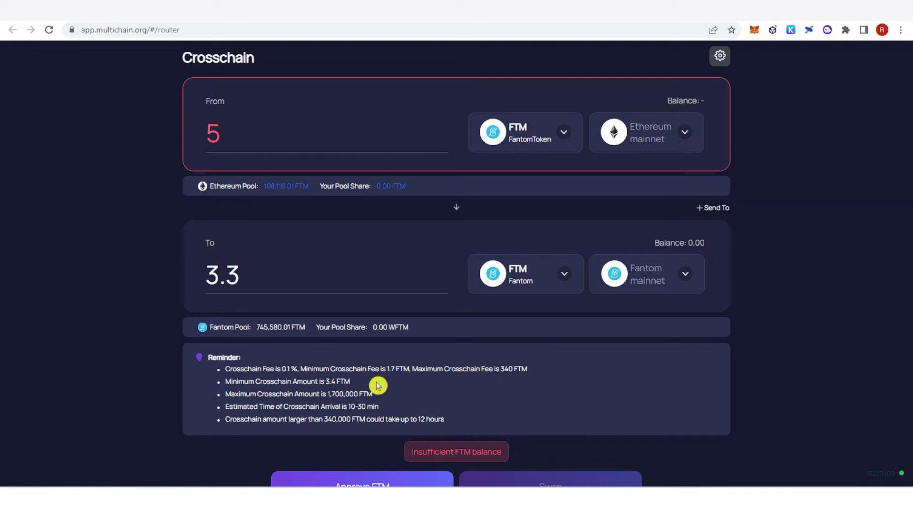
scroll(378, 385, down, 1)
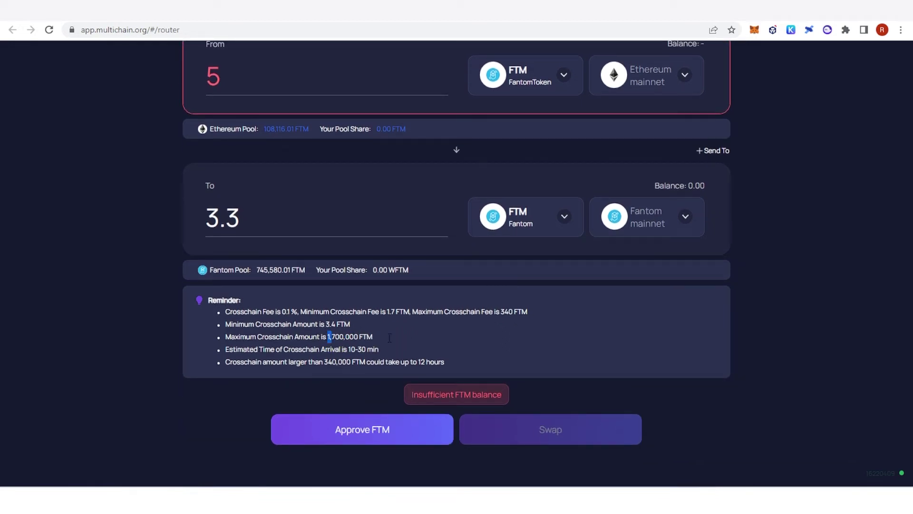
drag(390, 337, 393, 339)
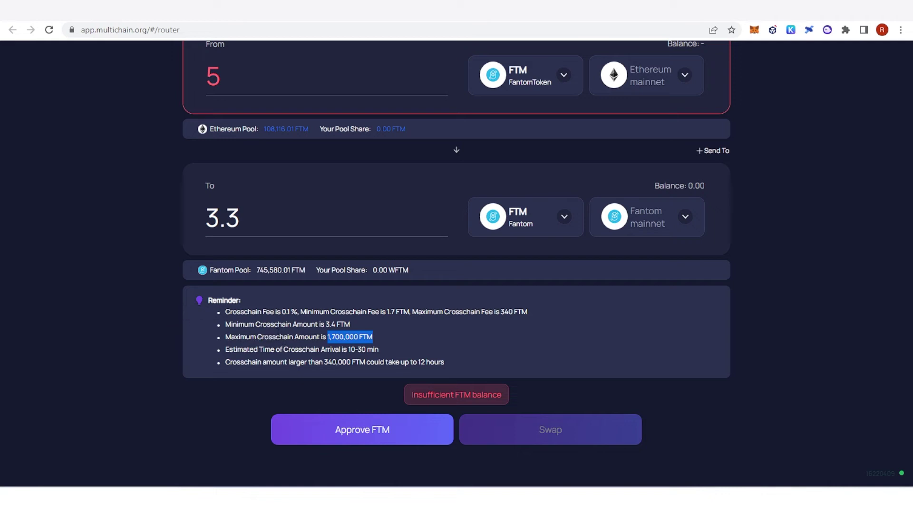
click(323, 332)
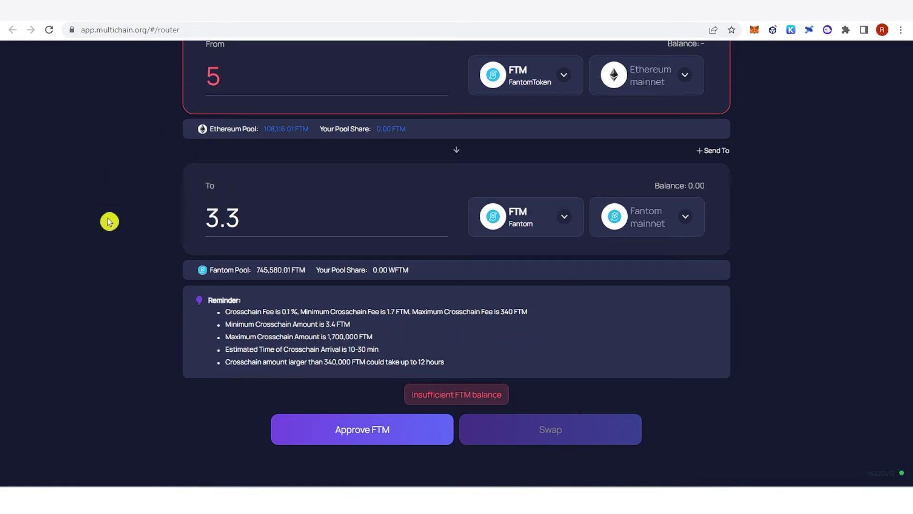
Request FTM approval for the Cross-chain Router, then reject MetaMask's permission popup
click(380, 433)
click(460, 323)
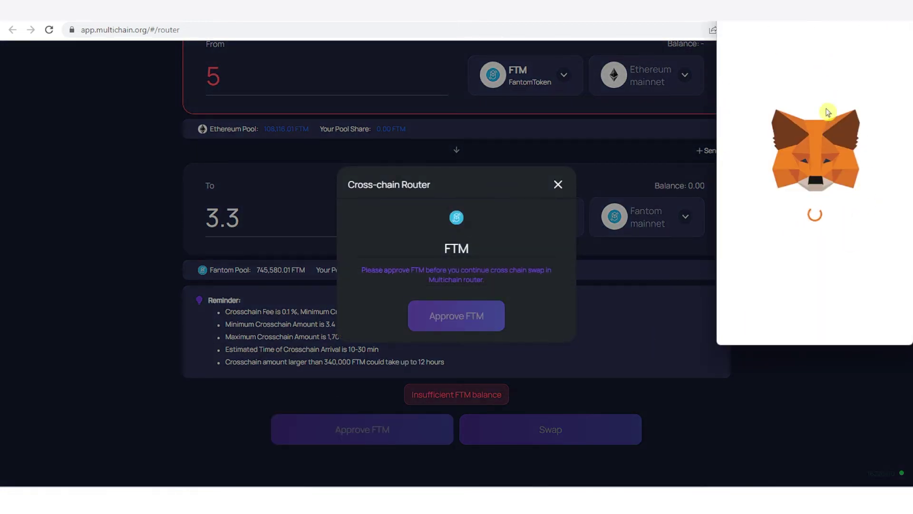
scroll(830, 177, down, 5)
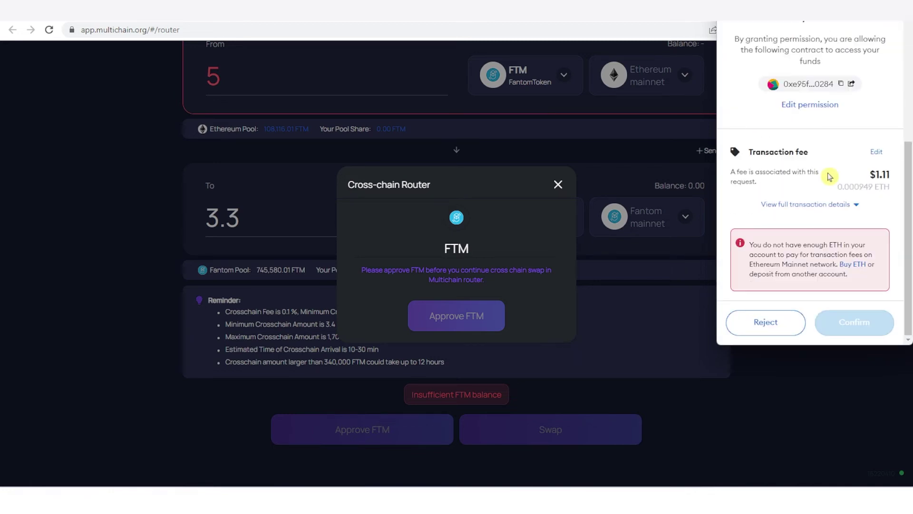
scroll(857, 205, up, 3)
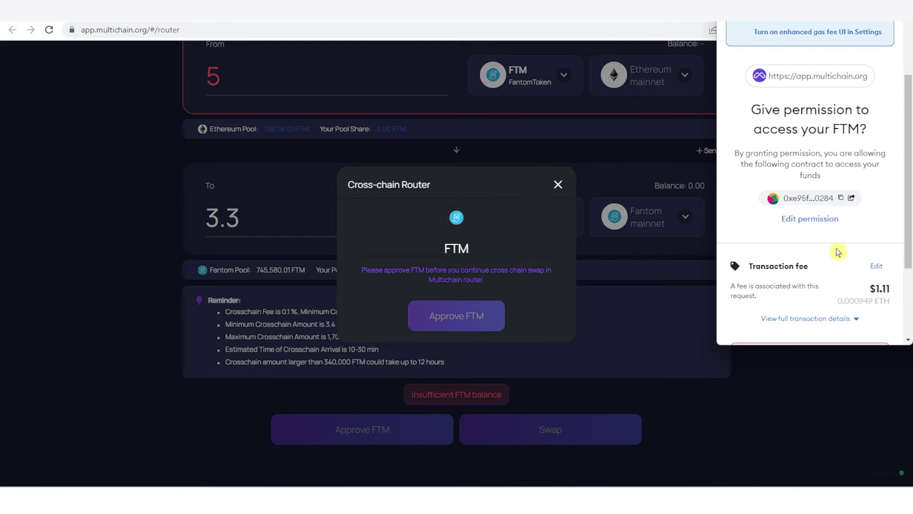
scroll(837, 255, down, 1)
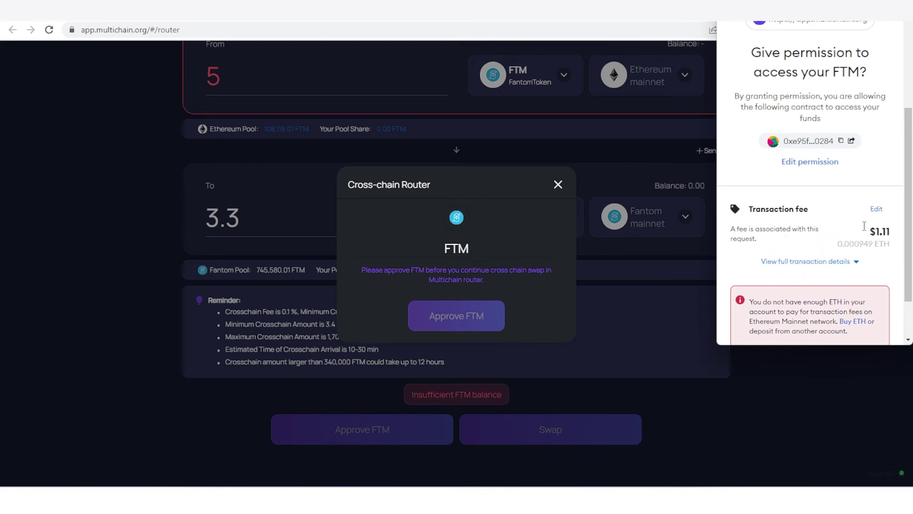
scroll(824, 237, down, 2)
click(850, 325)
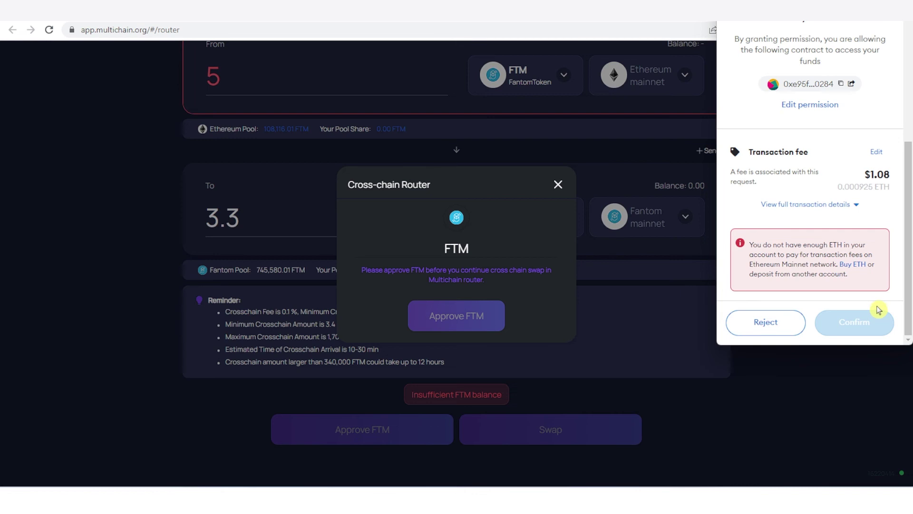
click(627, 207)
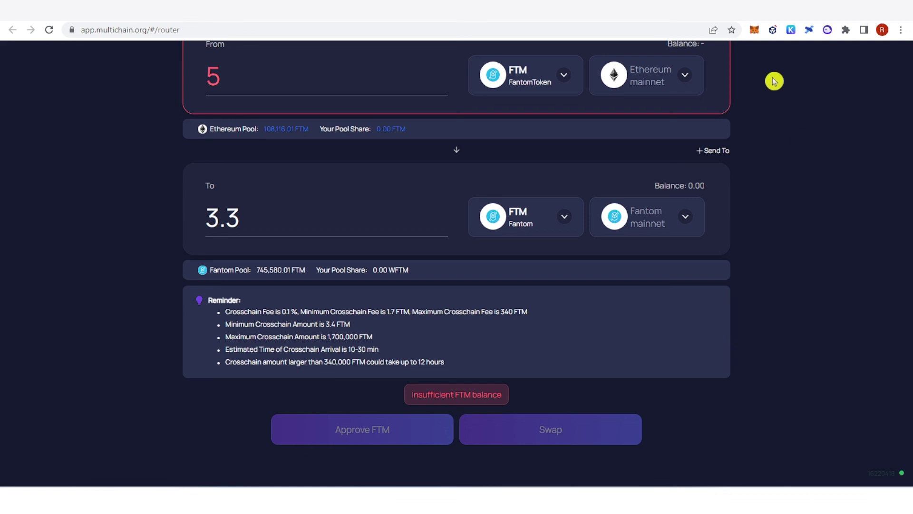
Switch MetaMask to Fantom mainnet and view its Assets, showing a 0 FTM balance
click(755, 31)
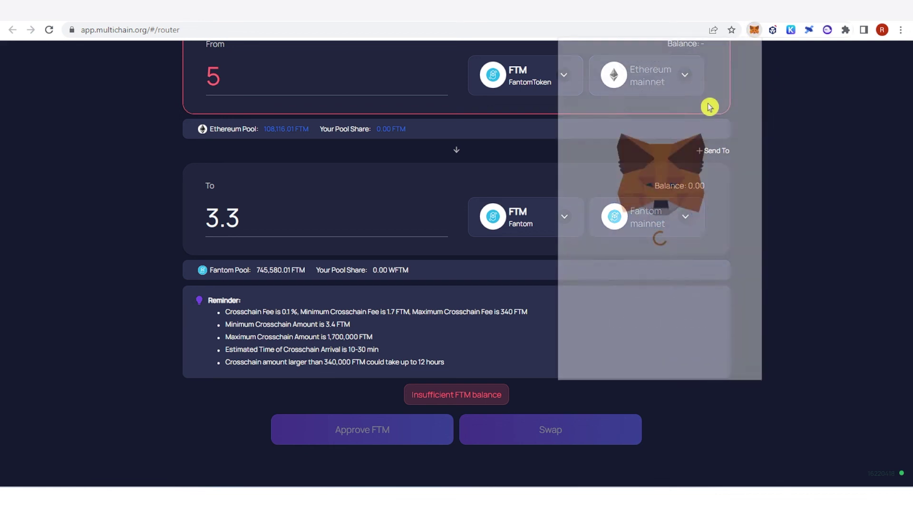
click(695, 69)
scroll(663, 198, down, 2)
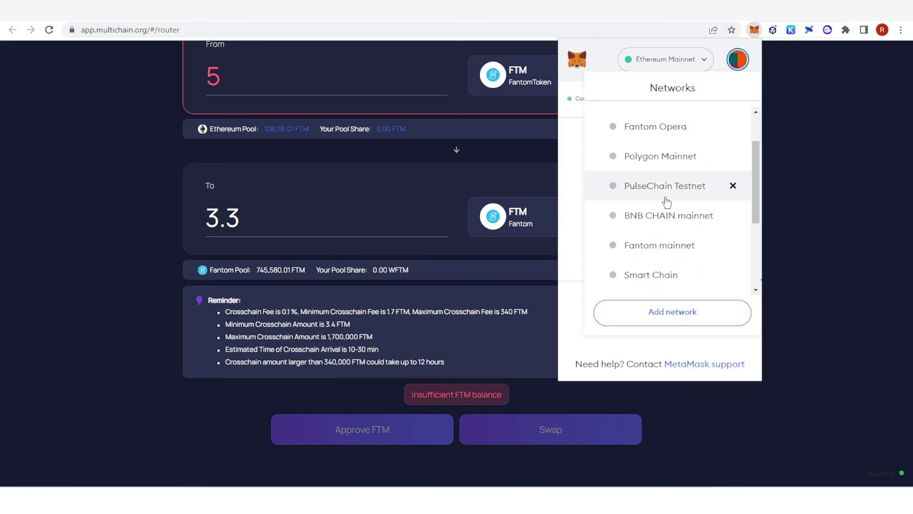
click(671, 253)
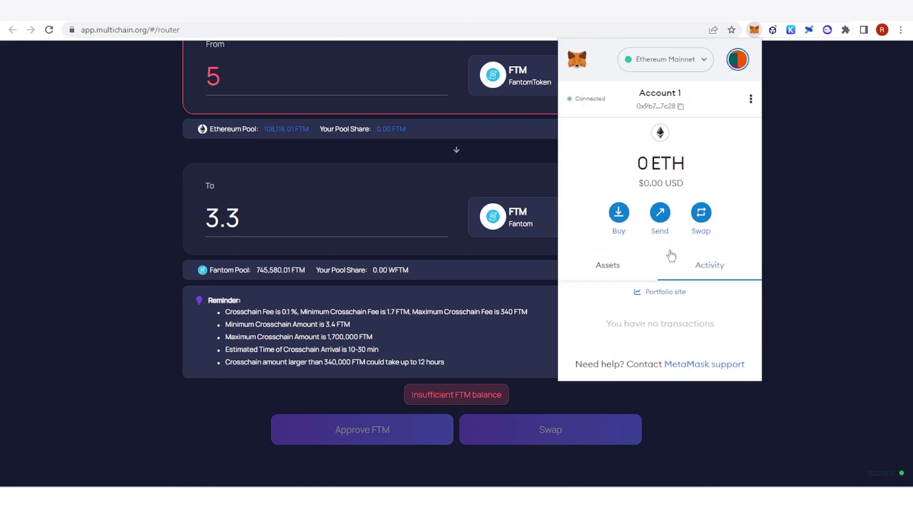
click(618, 274)
scroll(565, 308, down, 2)
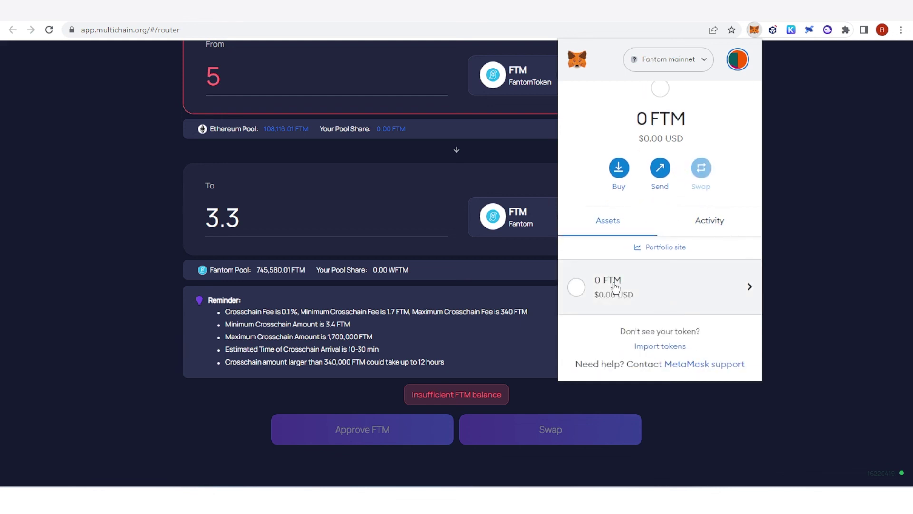